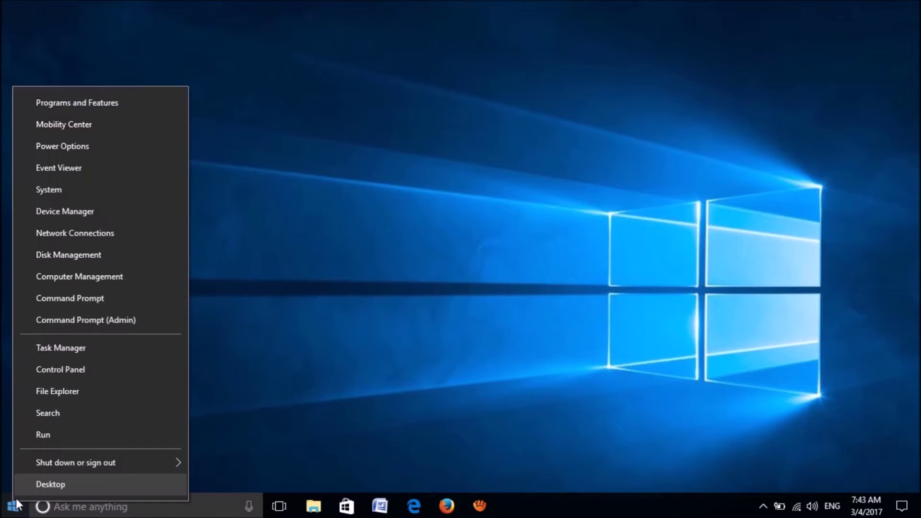
- Open Device Manager from the Start button's power-user menu
{"action": "left_click", "coordinate": [77, 215]}
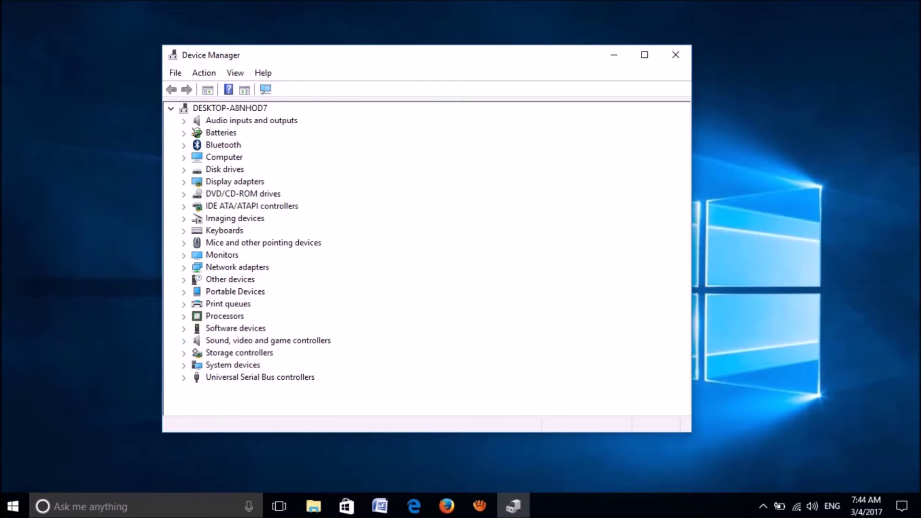
- Expand Sound, video and game controllers and begin a driver update for High Definition Audio Device, then close it
{"action": "left_click", "coordinate": [183, 341]}
{"action": "left_click", "coordinate": [271, 352]}
{"action": "right_click", "coordinate": [262, 354]}
{"action": "key", "text": "Return"}
{"action": "left_click", "coordinate": [604, 396]}
- Update the High Definition Audio Device by picking its driver from those already on the computer
{"action": "right_click", "coordinate": [294, 353]}
{"action": "key", "text": "Return"}
{"action": "key", "text": "Down"}
{"action": "key", "text": "Return"}
{"action": "key", "text": "Tab"}
{"action": "key", "text": "Tab"}
{"action": "key", "text": "Tab"}
{"action": "key", "text": "Return"}
{"action": "key", "text": "Tab"}
{"action": "key", "text": "Return"}
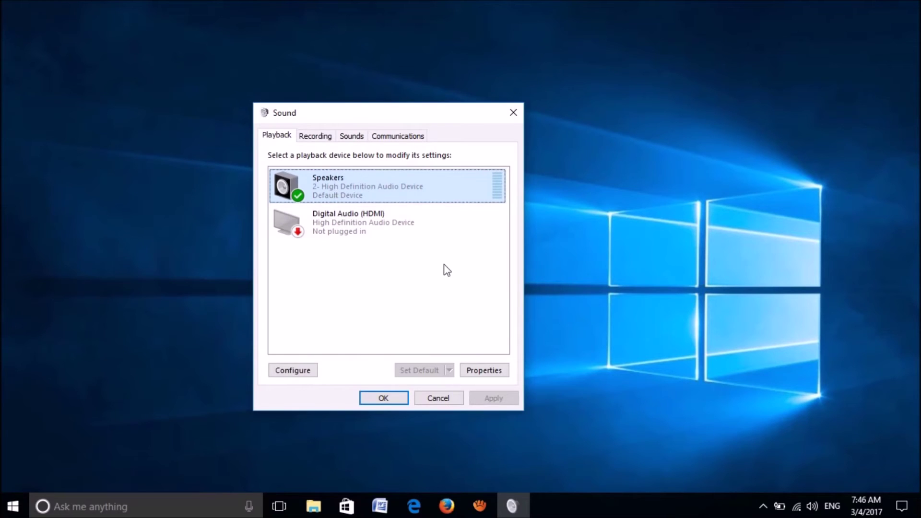
- Tick Disable all enhancements for the Speakers, preview the test sound, and apply
{"action": "left_click", "coordinate": [481, 373]}
{"action": "left_click", "coordinate": [375, 187]}
{"action": "left_click", "coordinate": [303, 245]}
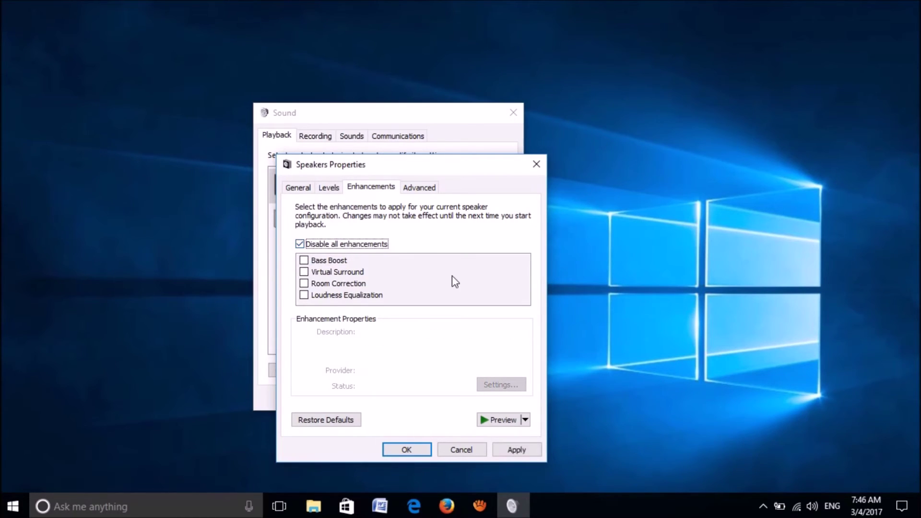
{"action": "left_click", "coordinate": [495, 422]}
{"action": "left_click", "coordinate": [497, 421]}
{"action": "left_click", "coordinate": [514, 451]}
{"action": "left_click", "coordinate": [425, 451]}
- Set the Speakers' default format to 24 bit, 192000 Hz (Studio Quality), test it, and apply
{"action": "left_click", "coordinate": [491, 378]}
{"action": "left_click", "coordinate": [421, 188]}
{"action": "left_click", "coordinate": [464, 251]}
{"action": "left_click", "coordinate": [434, 342]}
{"action": "left_click", "coordinate": [506, 253]}
{"action": "left_click", "coordinate": [505, 251]}
{"action": "left_click", "coordinate": [516, 450]}
{"action": "left_click", "coordinate": [407, 450]}
- Configure Stereo speakers with Front left and right enabled through to Configuration complete
{"action": "left_click", "coordinate": [490, 388]}
{"action": "left_click", "coordinate": [246, 278]}
{"action": "left_click", "coordinate": [497, 390]}
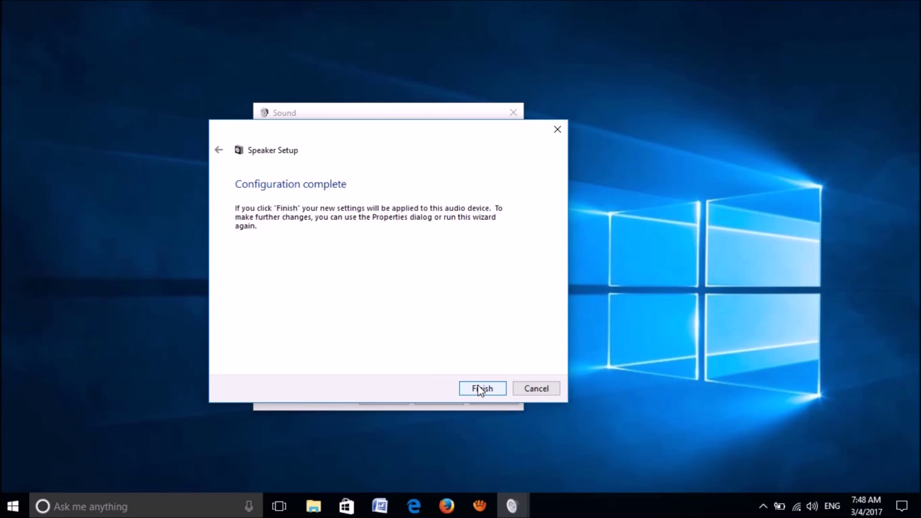